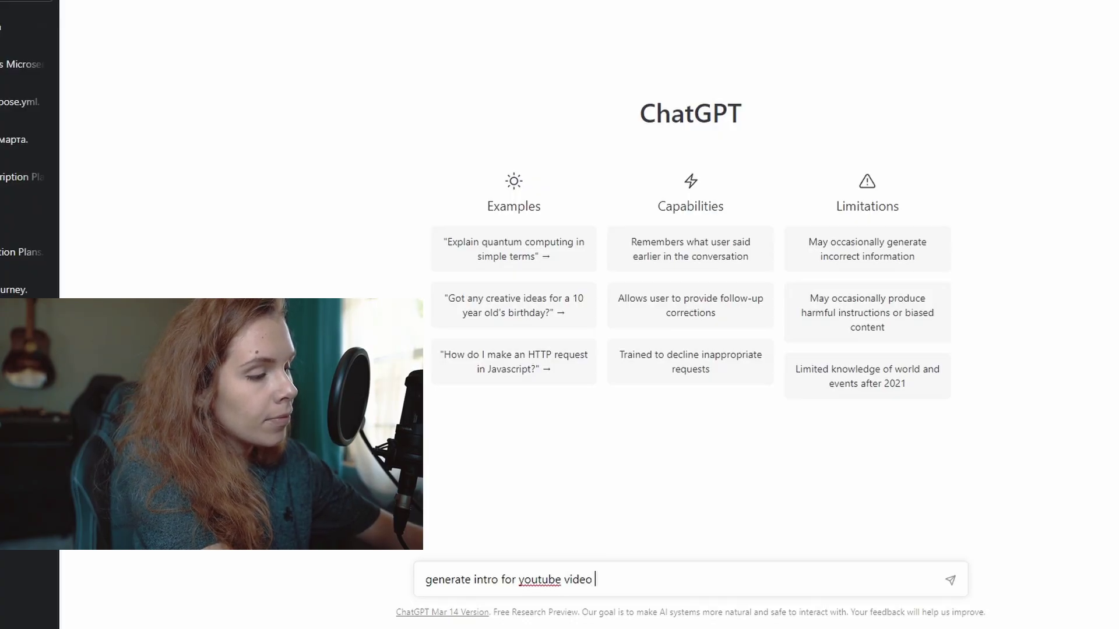
Type the ChatGPT prompt 'generate intro for youtube video about how to do remix in midjourney'
{"action": "type", "text": "about"}
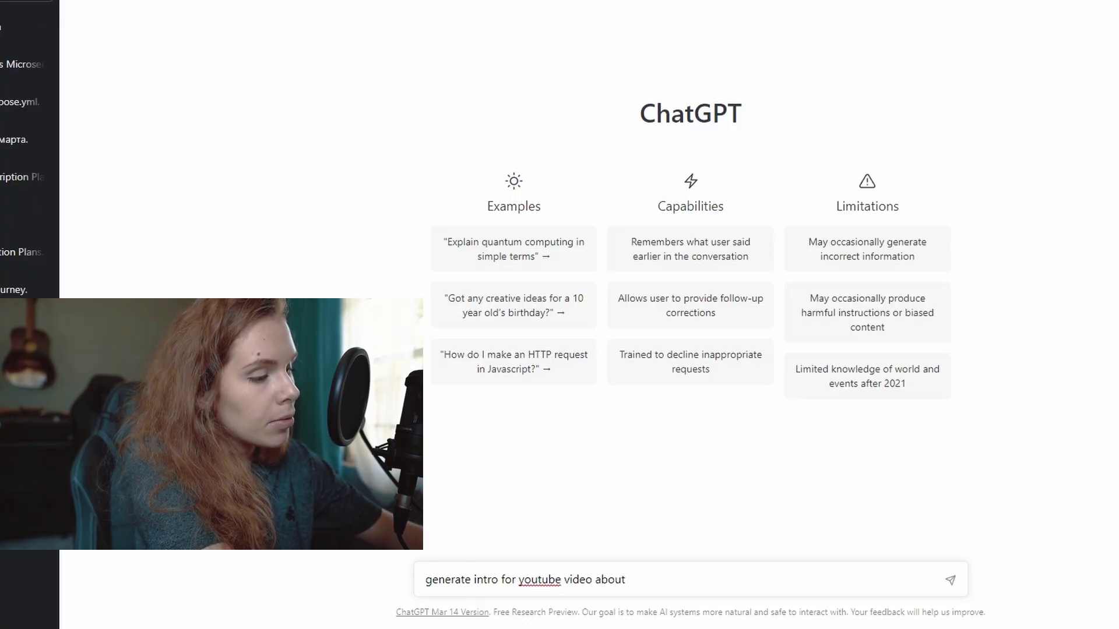
{"action": "type", "text": " how to"}
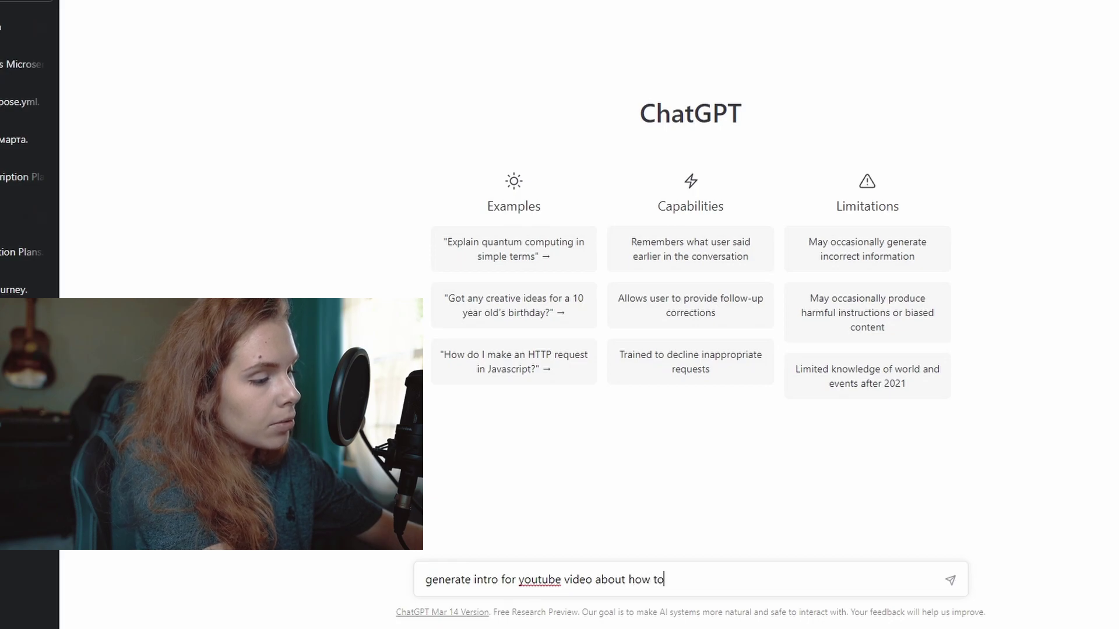
{"action": "type", "text": " do remix "}
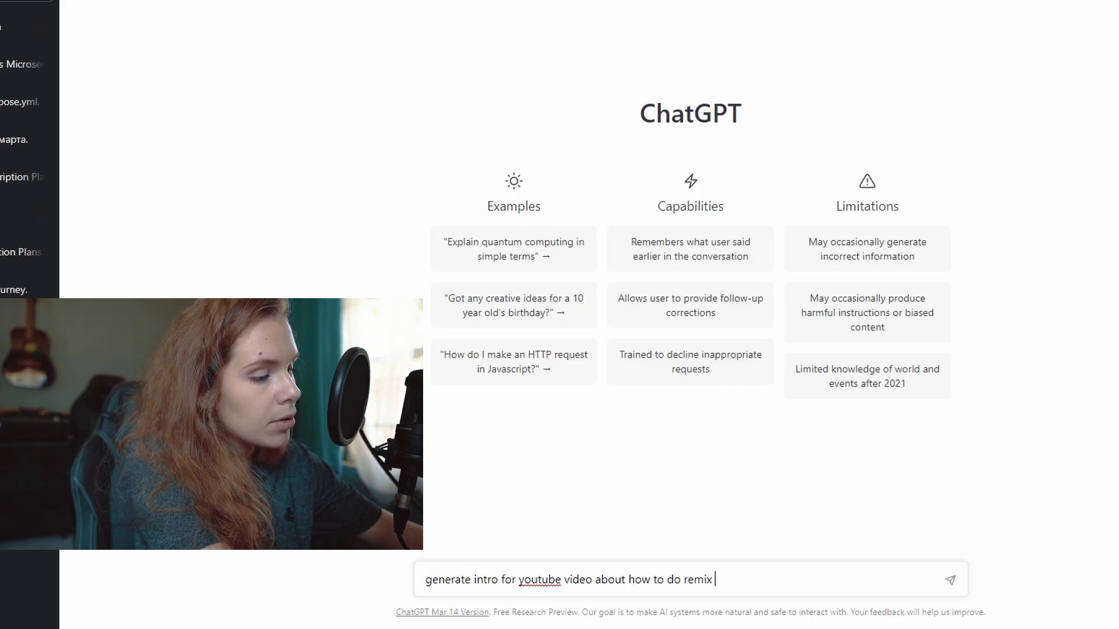
{"action": "type", "text": "in m"}
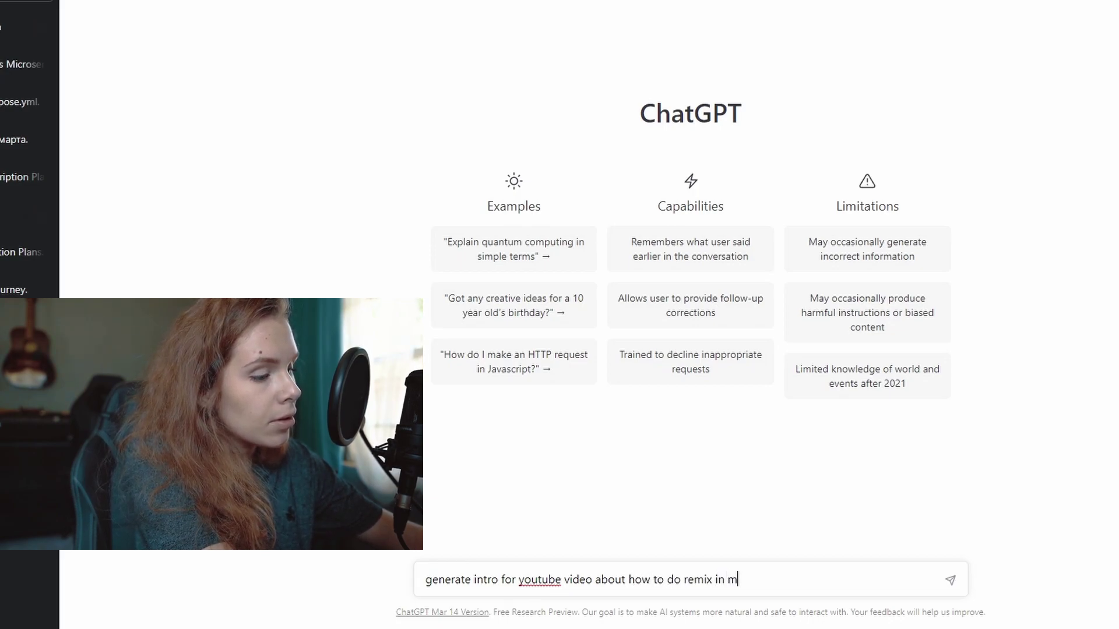
{"action": "type", "text": "idjourney"}
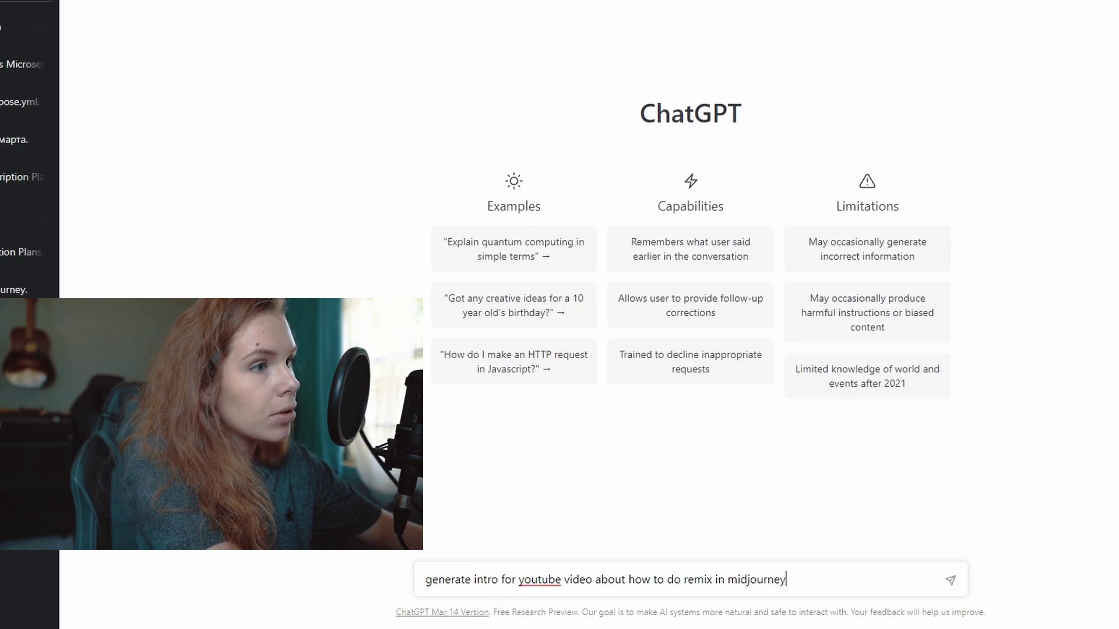
Send the YouTube remix-intro request to ChatGPT
{"action": "key", "text": "Return"}
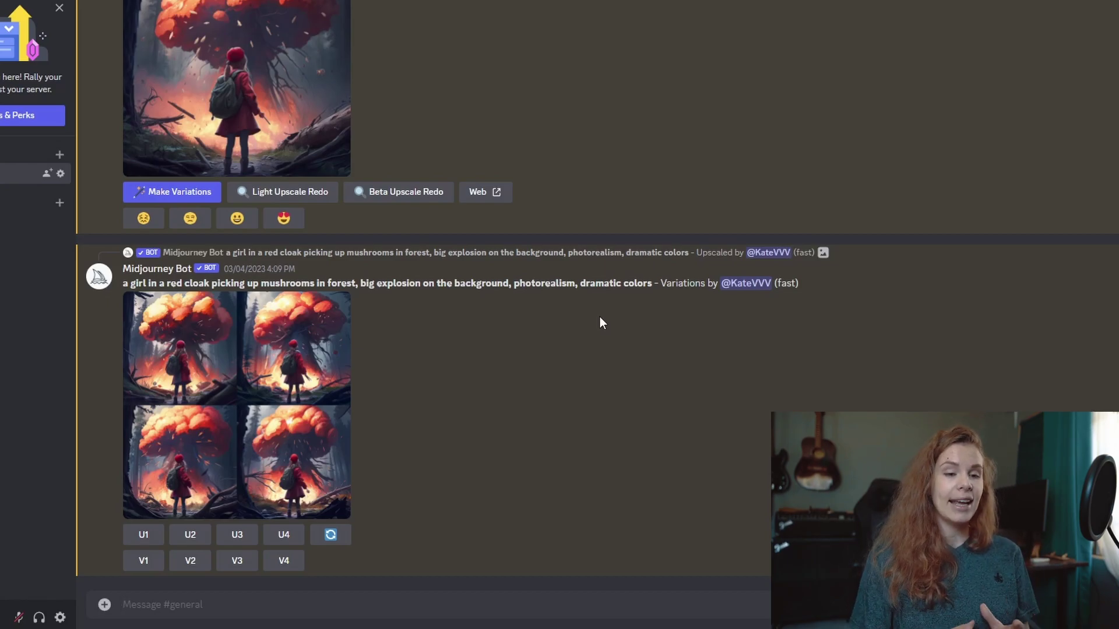
Run /settings for Midjourney Bot and switch Remix mode on
{"action": "type", "text": "/"}
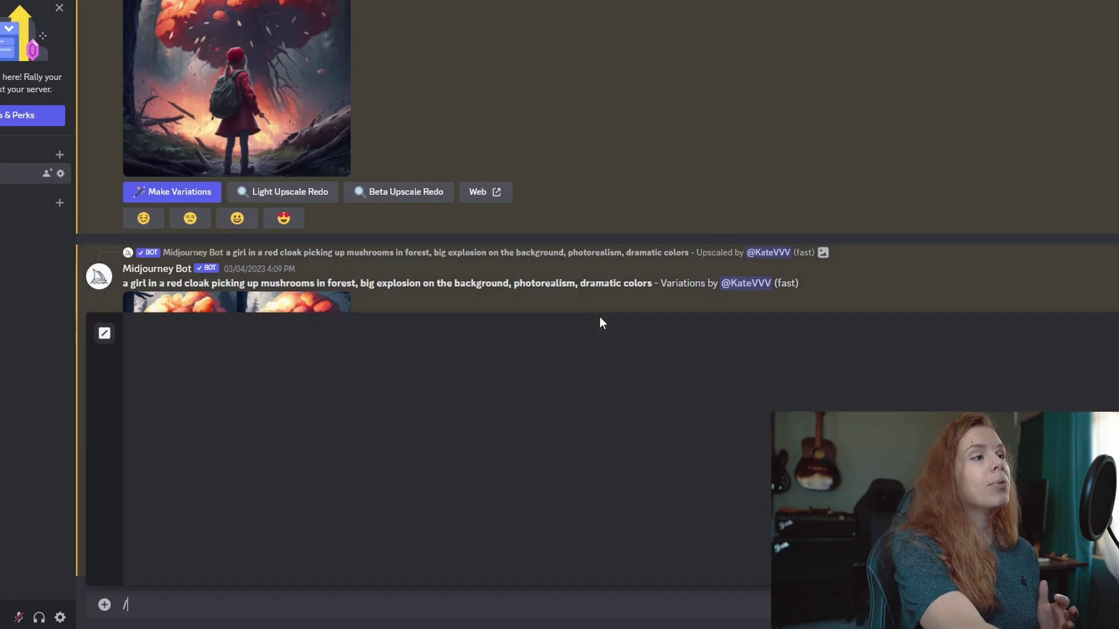
{"action": "type", "text": "se"}
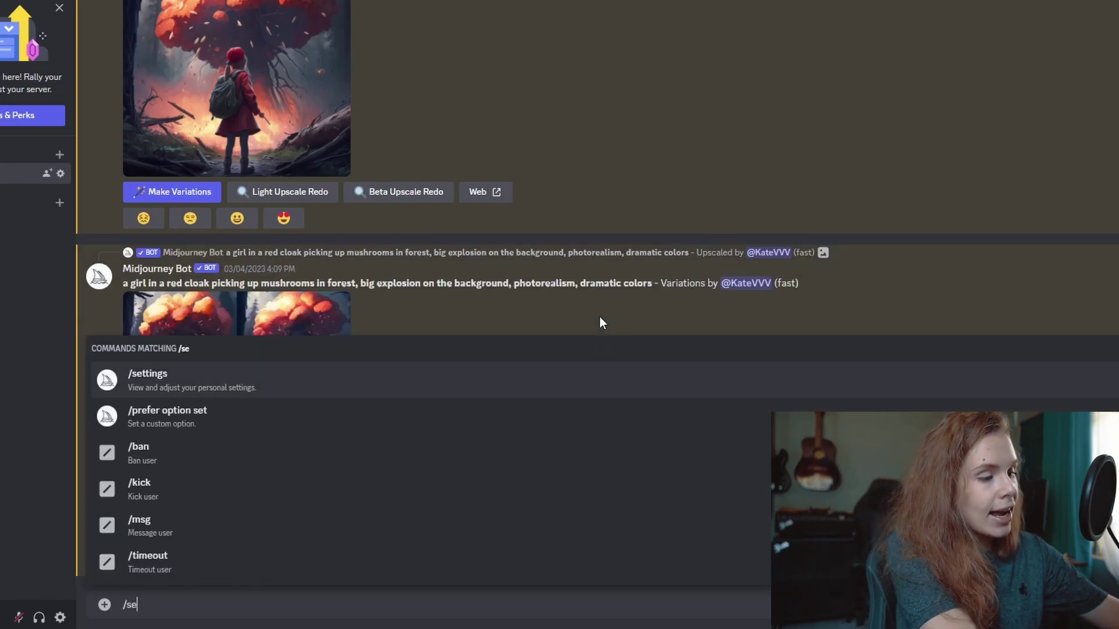
{"action": "type", "text": "ttin"}
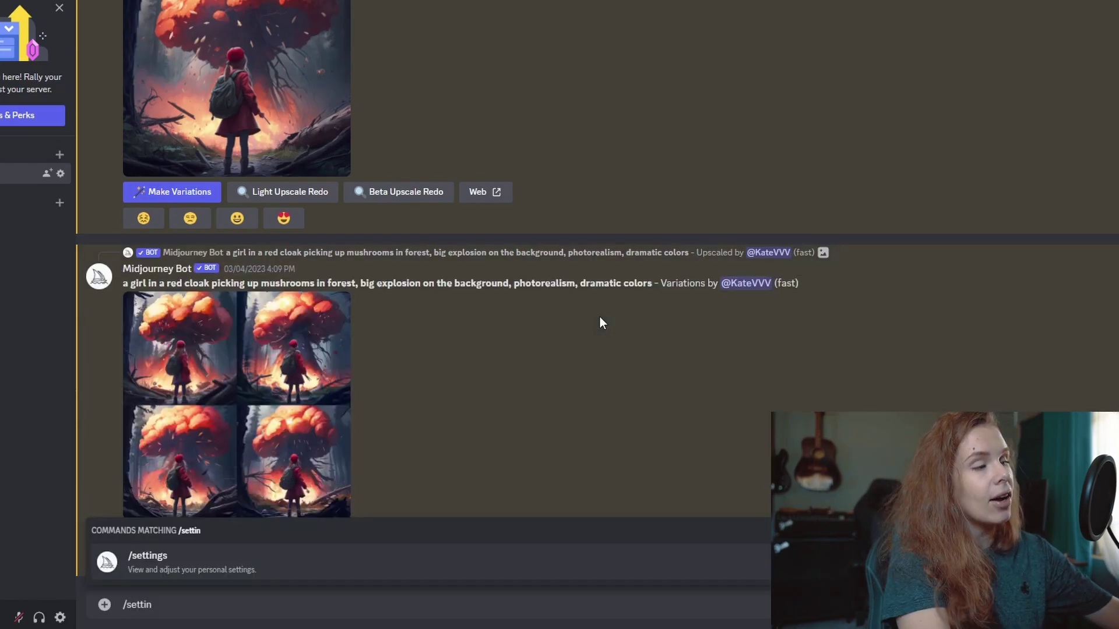
{"action": "left_click", "coordinate": [199, 574]}
{"action": "key", "text": "Return"}
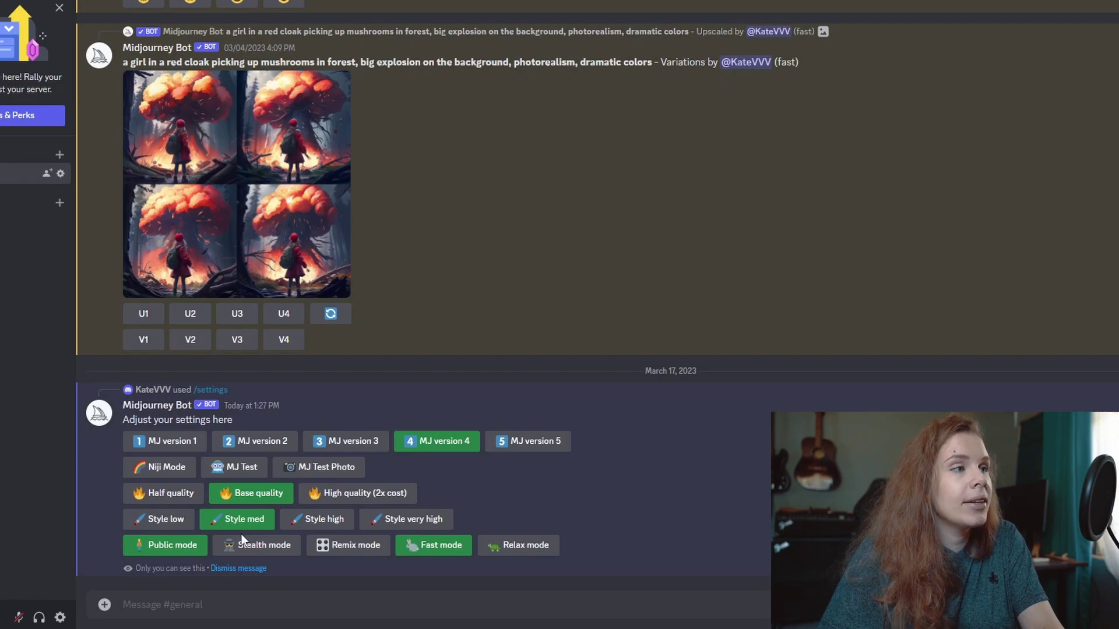
{"action": "left_click", "coordinate": [345, 544]}
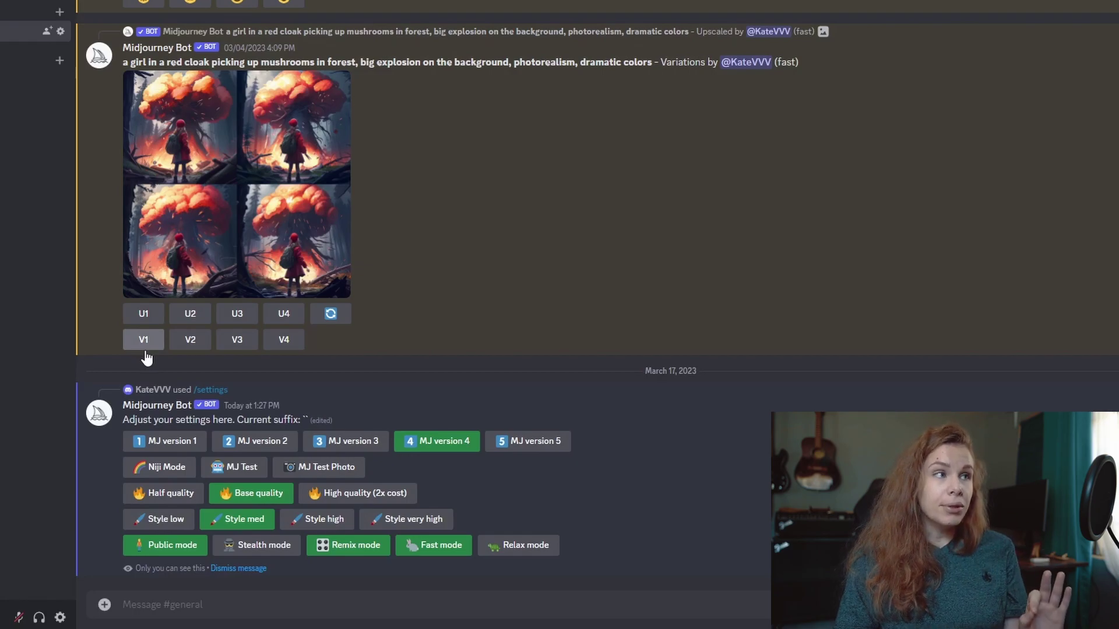
Scroll back to the pink-balloon teddy bear grid and start a V1 remix variation
{"action": "scroll", "coordinate": [466, 350], "scroll_direction": "up", "scroll_amount": 5}
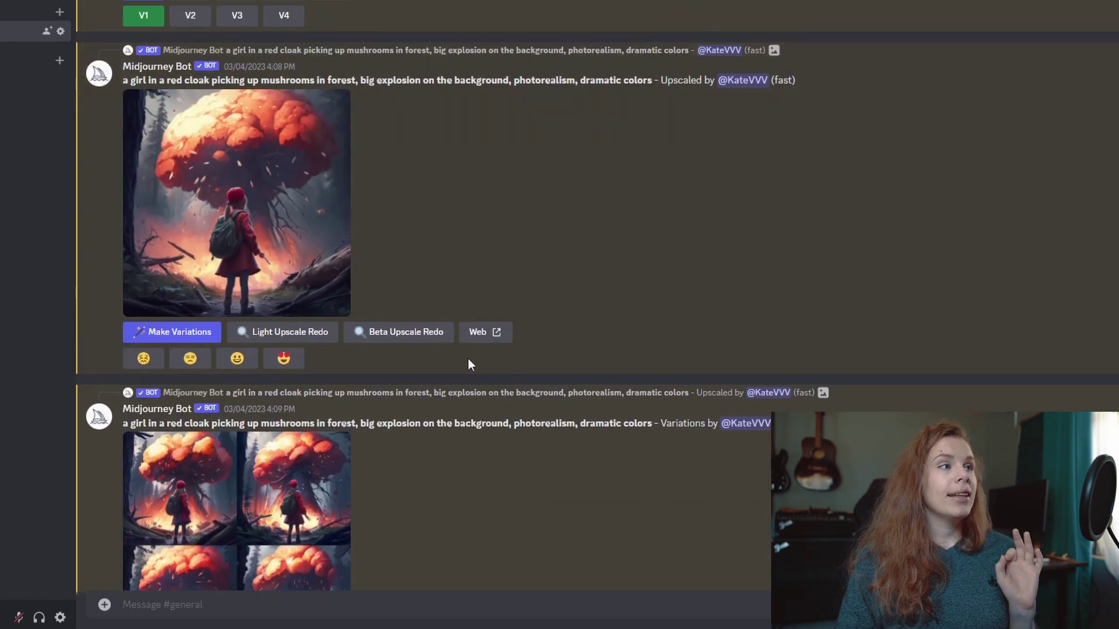
{"action": "scroll", "coordinate": [420, 368], "scroll_direction": "up", "scroll_amount": 15}
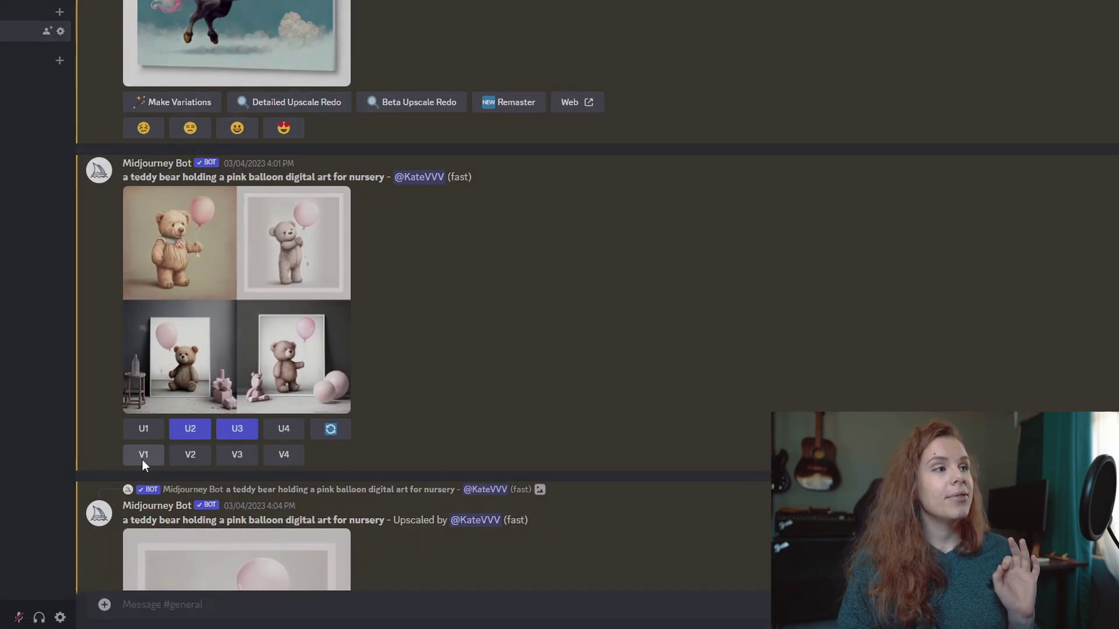
{"action": "left_click", "coordinate": [142, 460]}
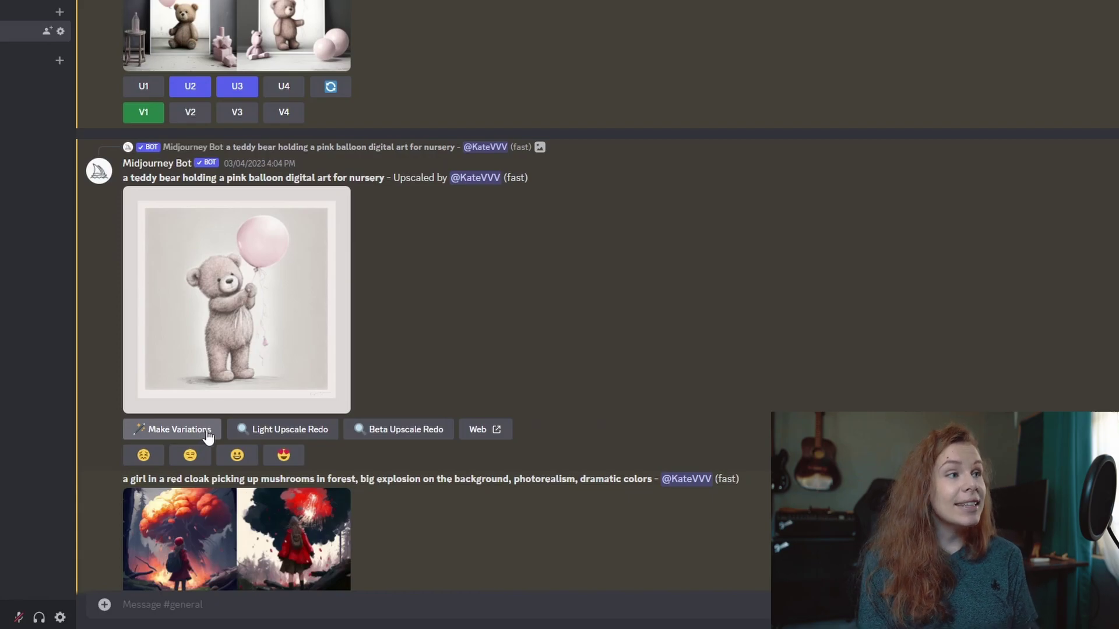
Remix the upscaled teddy with the prompt 'a teddy bear holding blue balloons digital art for nursery'
{"action": "left_click", "coordinate": [205, 431]}
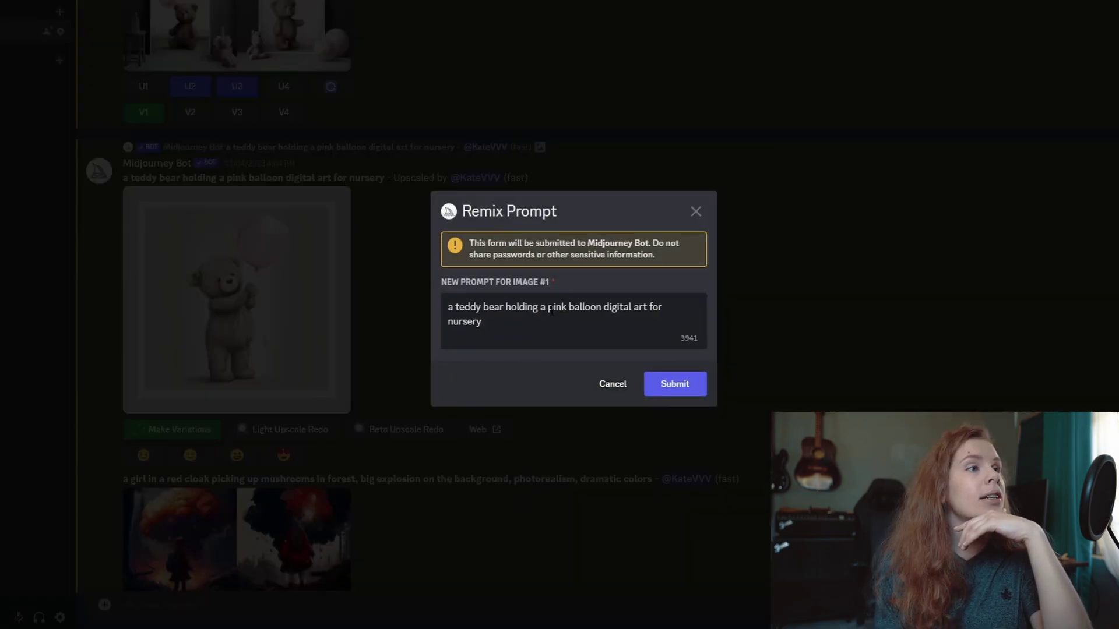
{"action": "key", "text": "BackSpace"}
{"action": "key", "text": "BackSpace"}
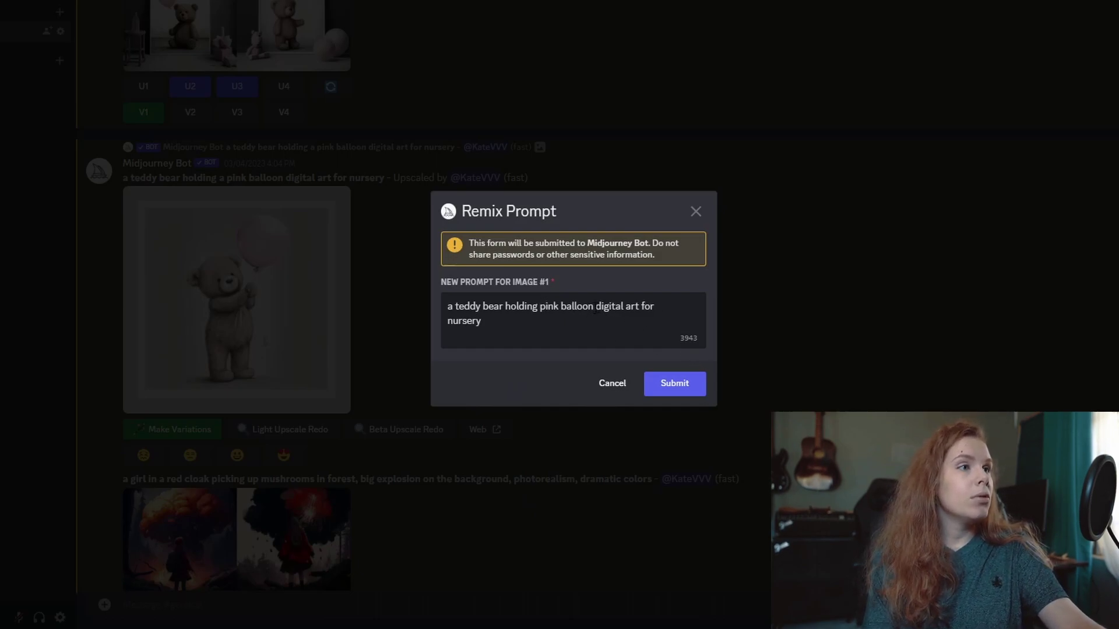
{"action": "left_click", "coordinate": [595, 309]}
{"action": "type", "text": "s"}
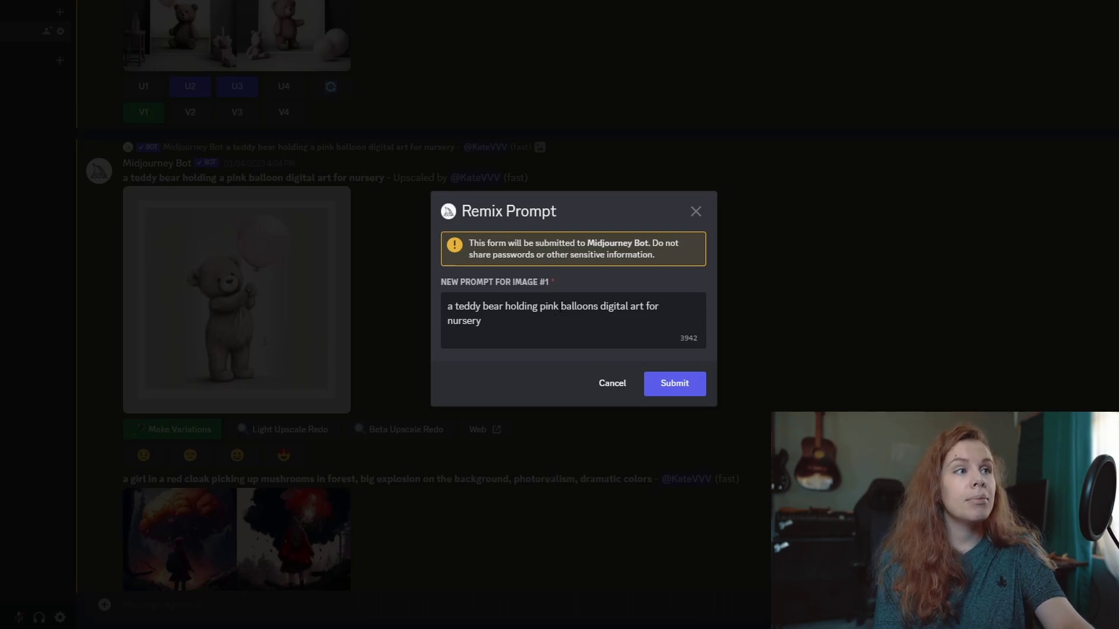
{"action": "left_click_drag", "start_coordinate": [559, 309], "coordinate": [542, 309]}
{"action": "type", "text": "blue"}
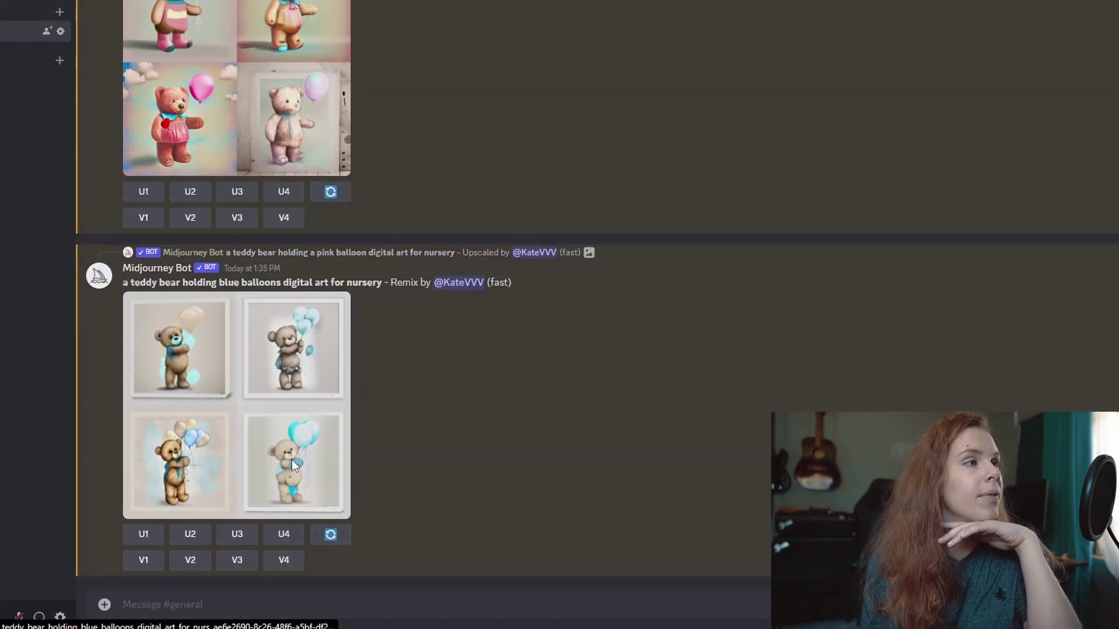
{"action": "left_click", "coordinate": [291, 459]}
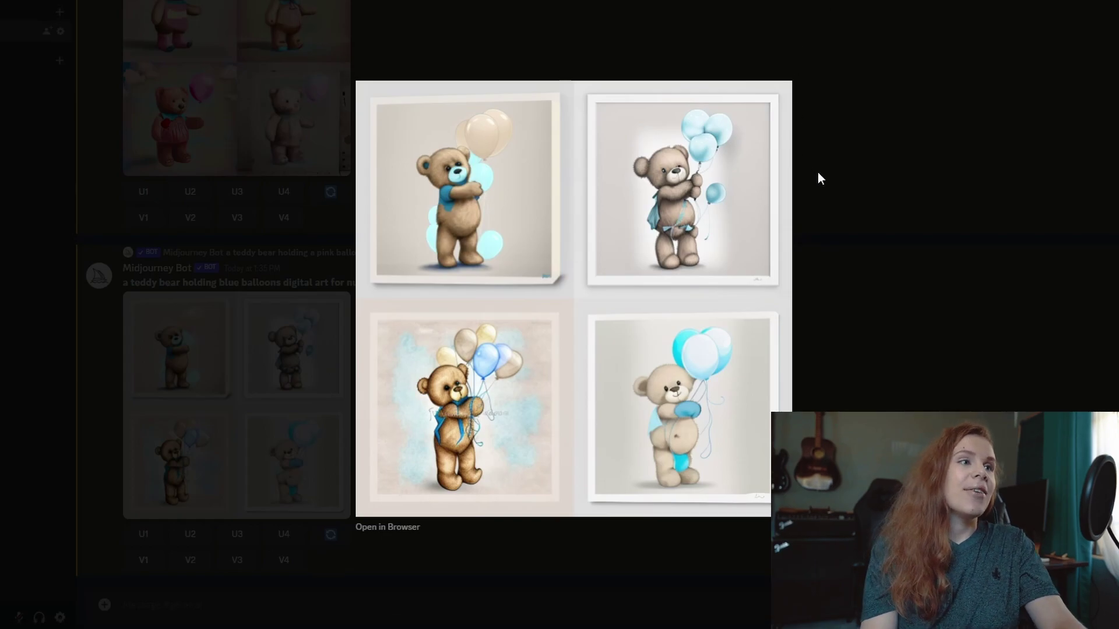
Close the enlarged blue-balloon teddy bear grid preview
{"action": "left_click", "coordinate": [925, 190]}
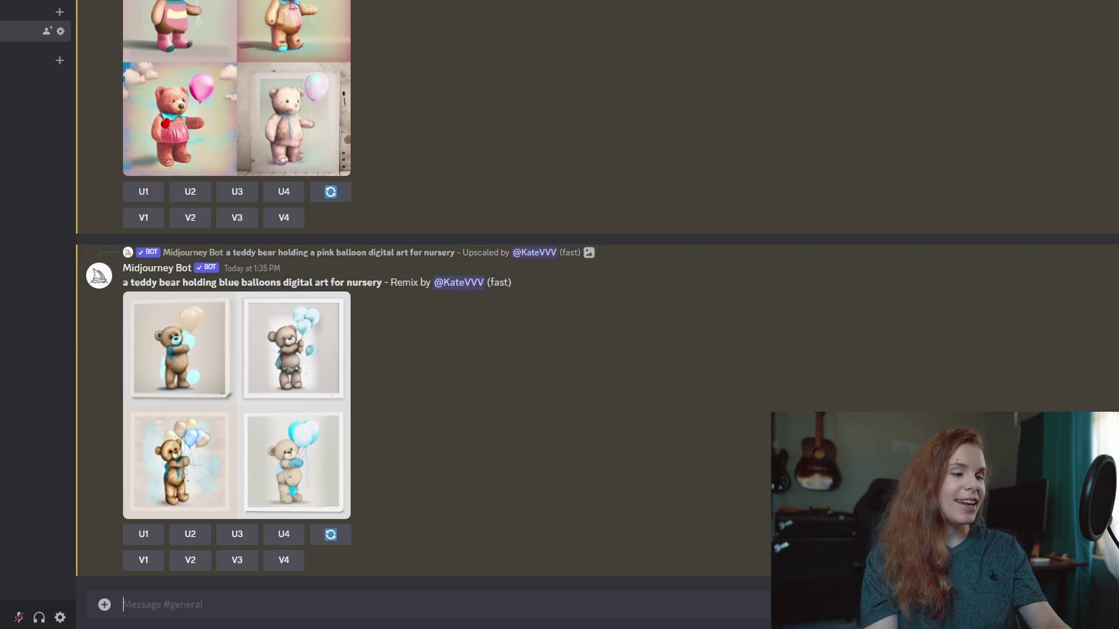
Start a new /imagine command using the /im shortcut
{"action": "type", "text": "/im"}
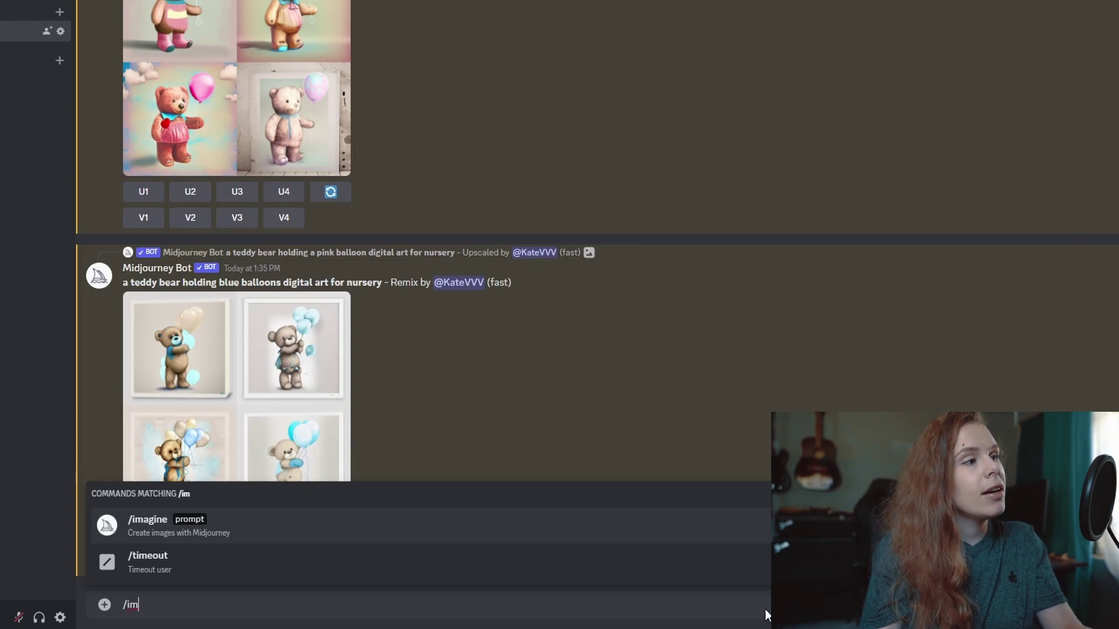
{"action": "left_click", "coordinate": [236, 515]}
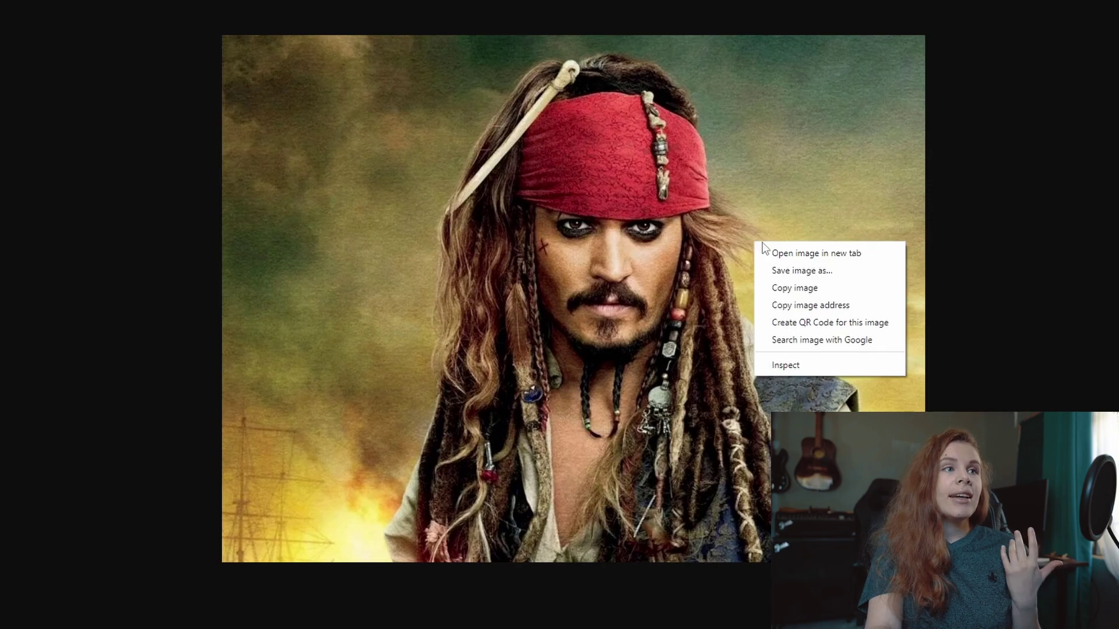
Copy the Jack Sparrow picture's image address for the Discord prompt
{"action": "left_click", "coordinate": [808, 306]}
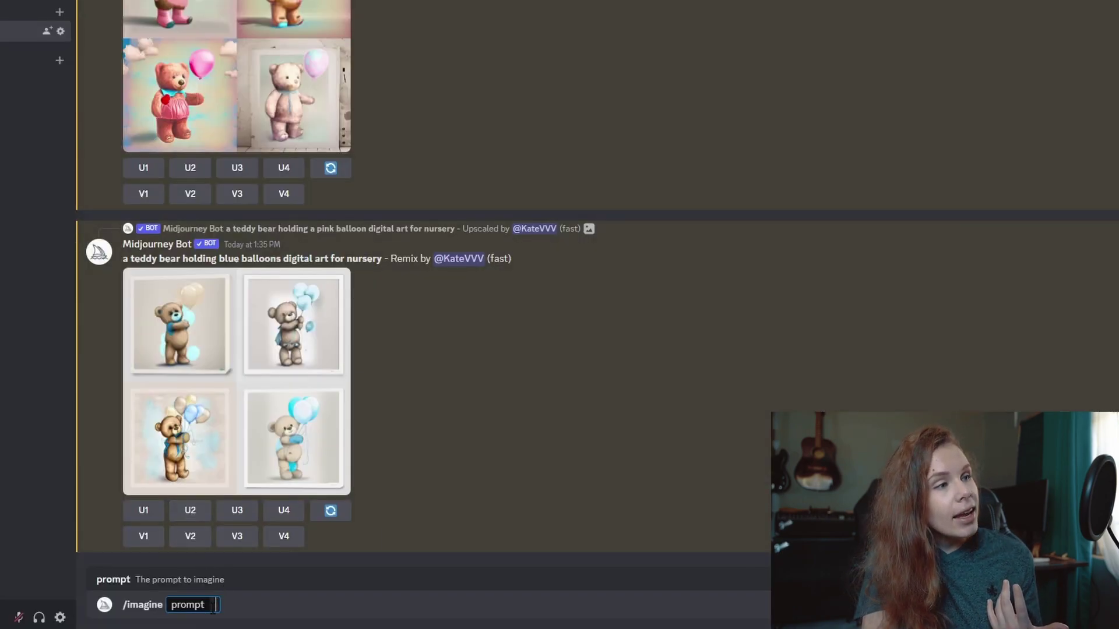
{"action": "right_click", "coordinate": [211, 606]}
Paste the Jack Sparrow and Shrek image URLs into /imagine and send it
{"action": "left_click", "coordinate": [248, 494]}
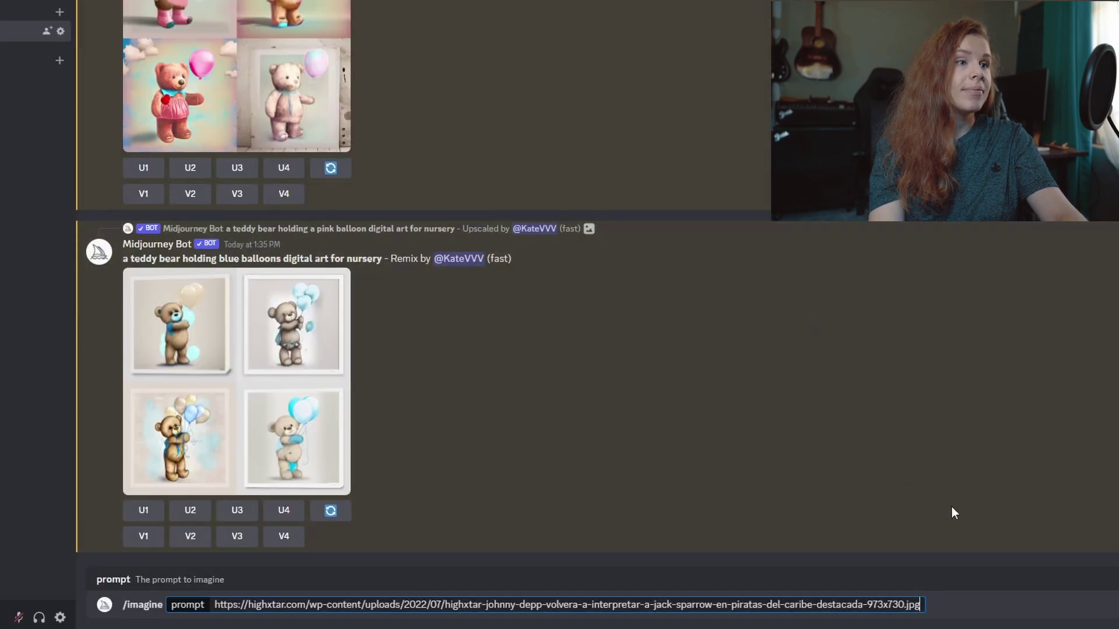
{"action": "right_click", "coordinate": [923, 605]}
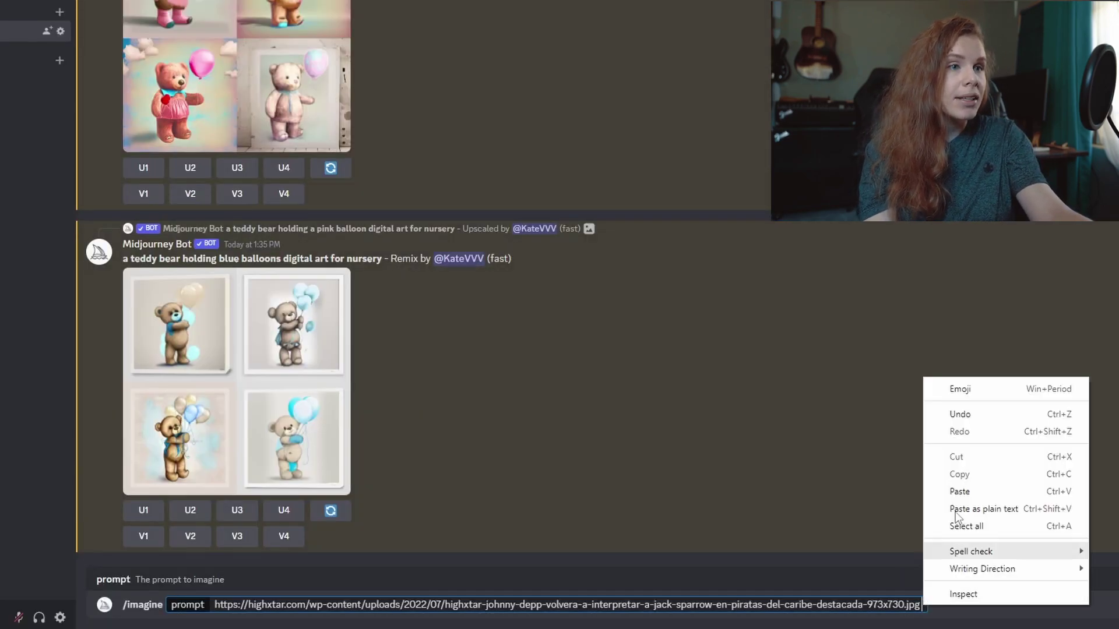
{"action": "left_click", "coordinate": [978, 491]}
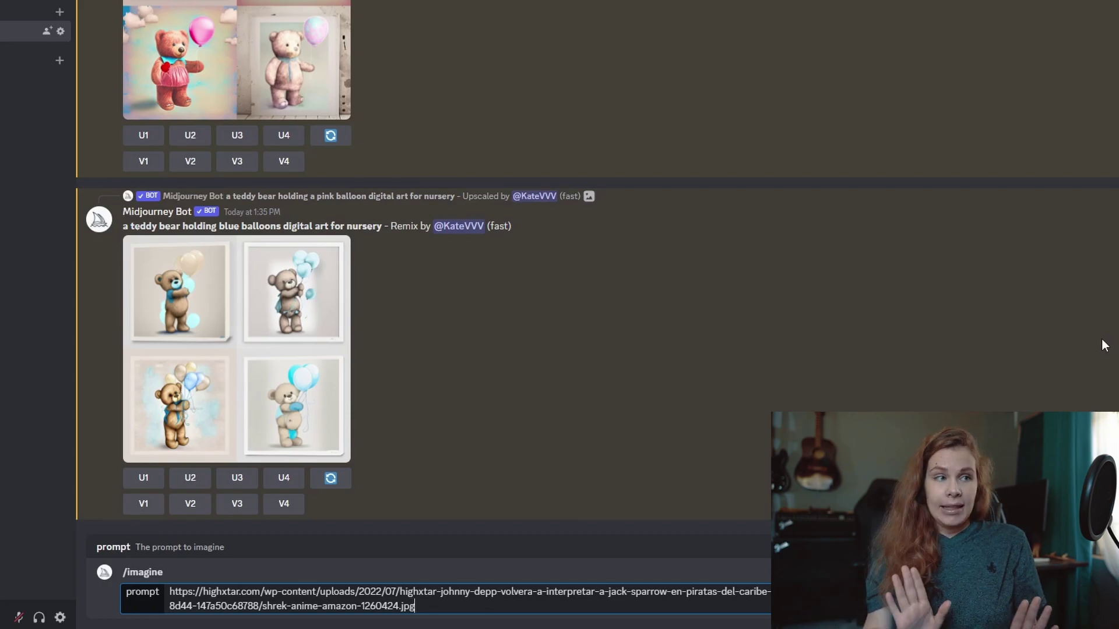
{"action": "key", "text": "Return"}
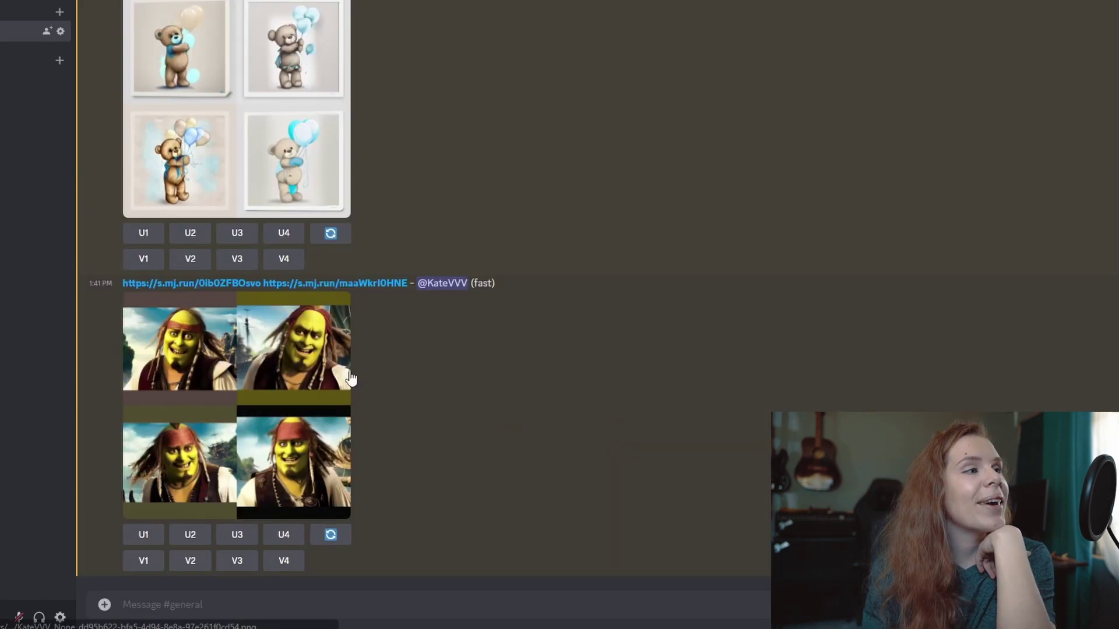
Enlarge the Shrek–Jack Sparrow pirate grid and open it full-size in a new tab
{"action": "left_click", "coordinate": [348, 368]}
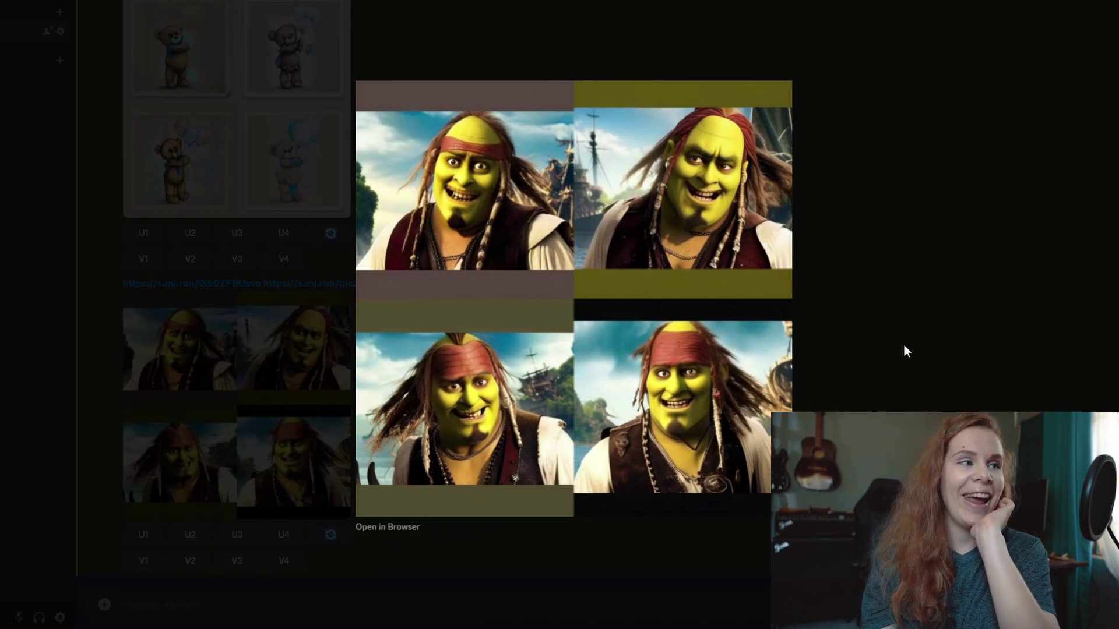
{"action": "right_click", "coordinate": [395, 532]}
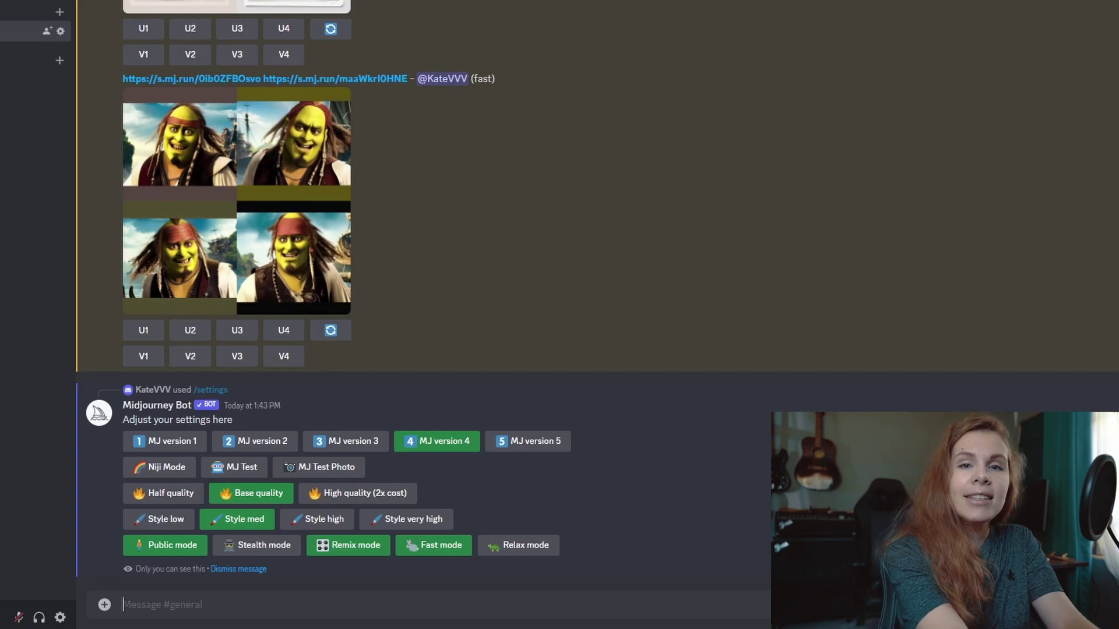
Enter /blen and pick the Midjourney /blend command to get the image1 and image2 slots
{"action": "type", "text": "/blen"}
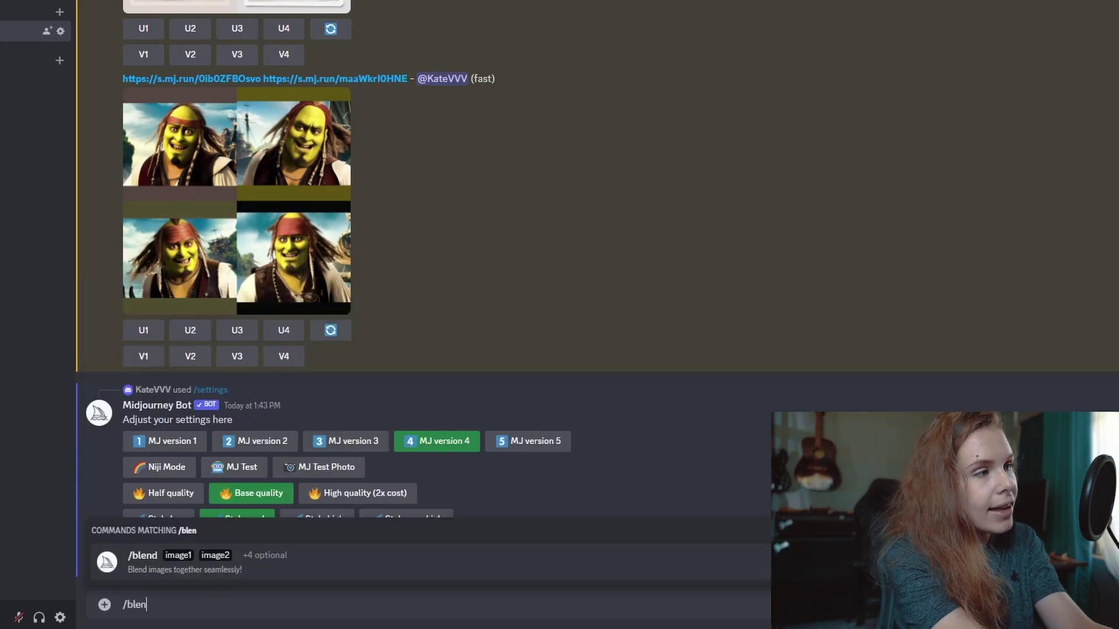
{"action": "left_click", "coordinate": [271, 570]}
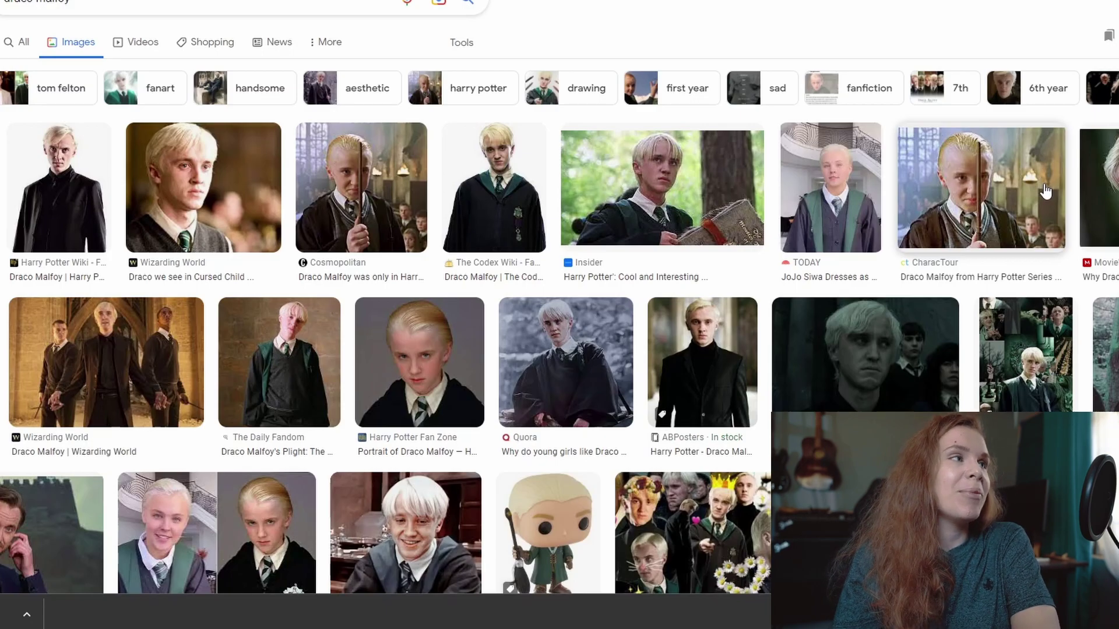
Scroll the Draco Malfoy image results and open the Ezgif WebP-to-JPG converter
{"action": "scroll", "coordinate": [1045, 189], "scroll_direction": "down", "scroll_amount": 6}
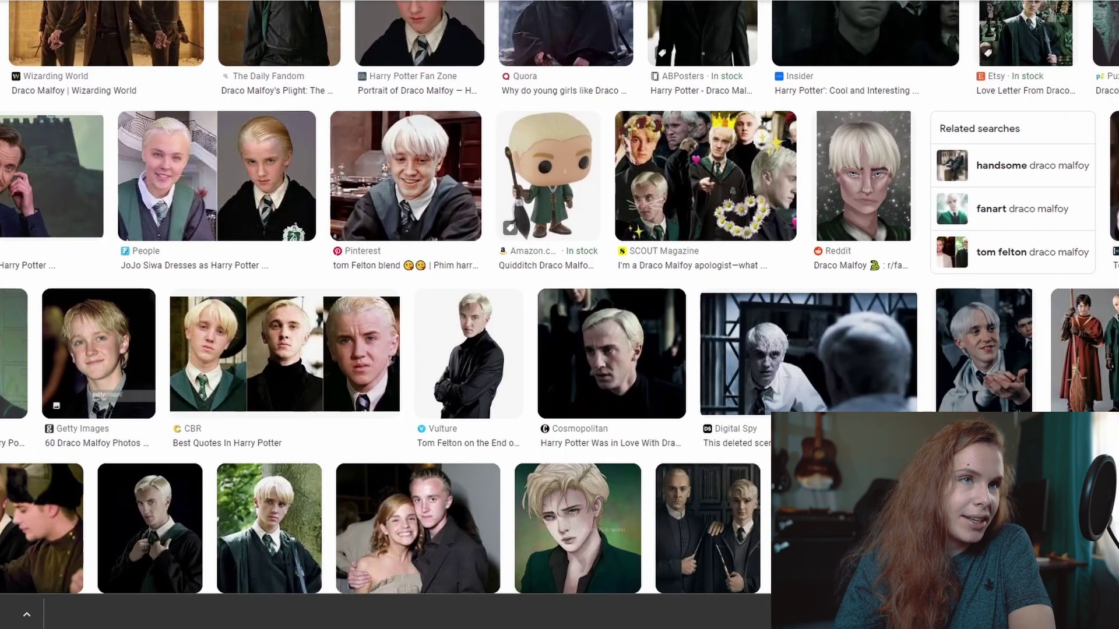
{"action": "scroll", "coordinate": [559, 315], "scroll_direction": "down", "scroll_amount": 3}
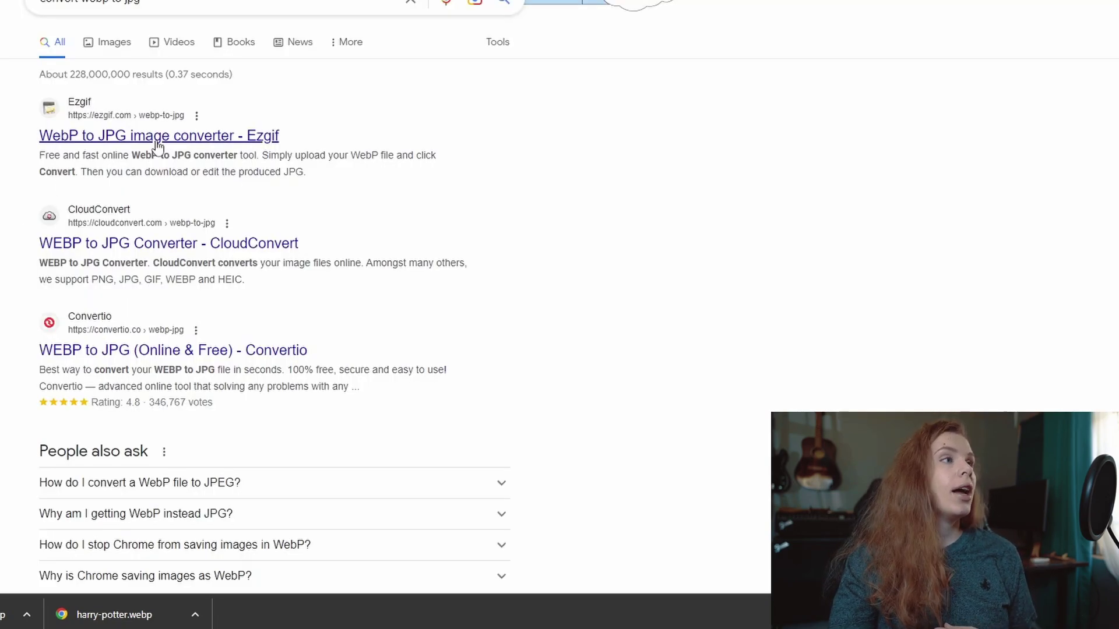
{"action": "left_click", "coordinate": [155, 135]}
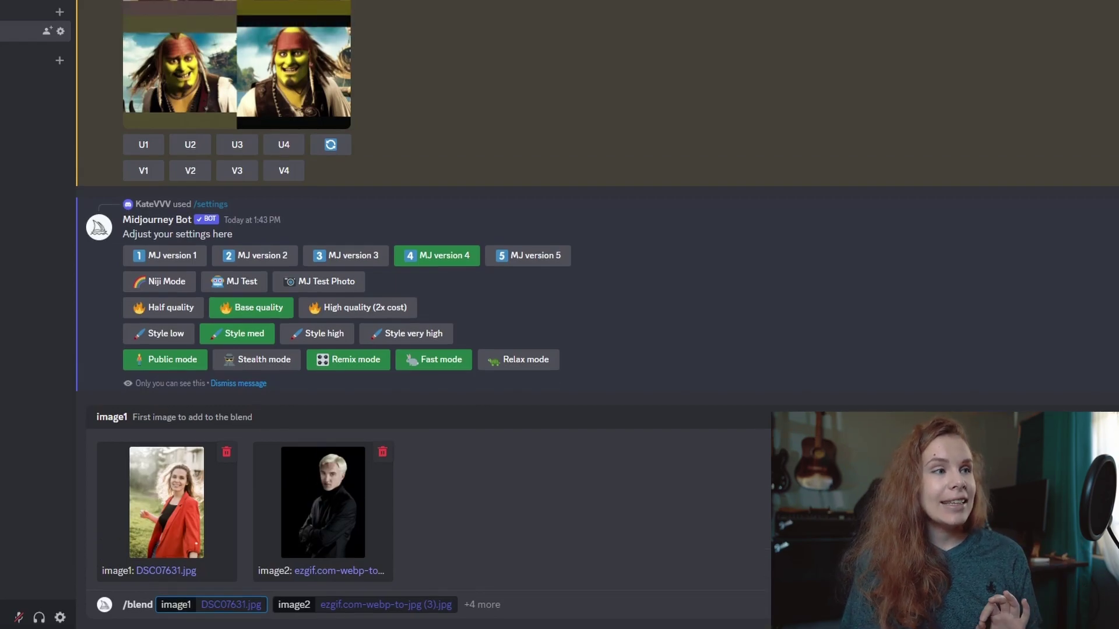
Submit the red-jacket portrait and Draco Malfoy blend, then view the four-portrait result grid enlarged
{"action": "left_click", "coordinate": [593, 612]}
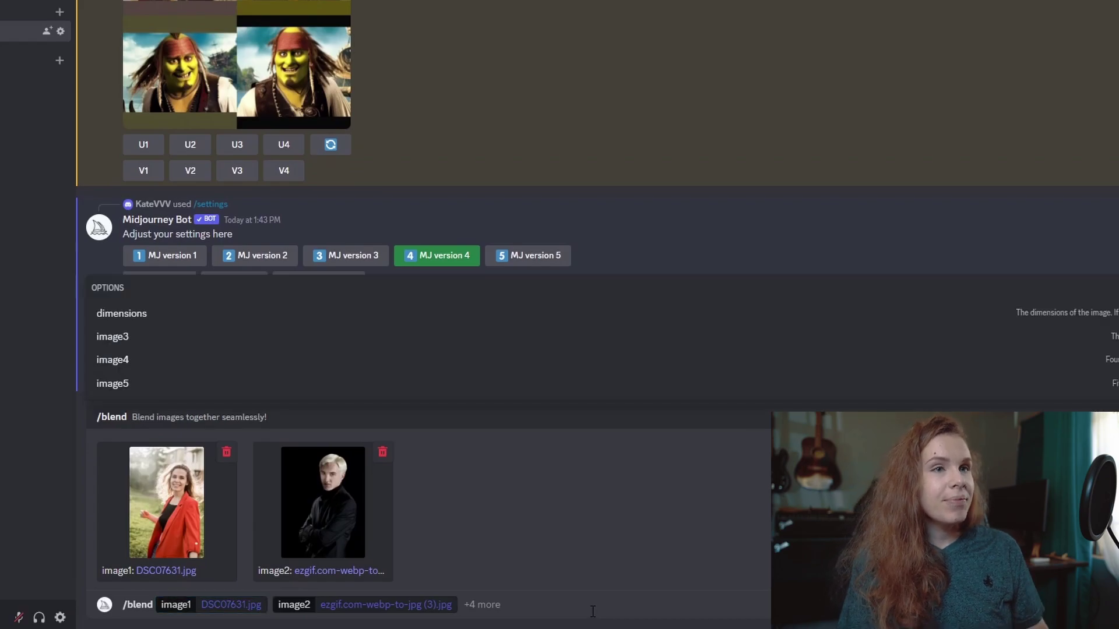
{"action": "key", "text": "Return"}
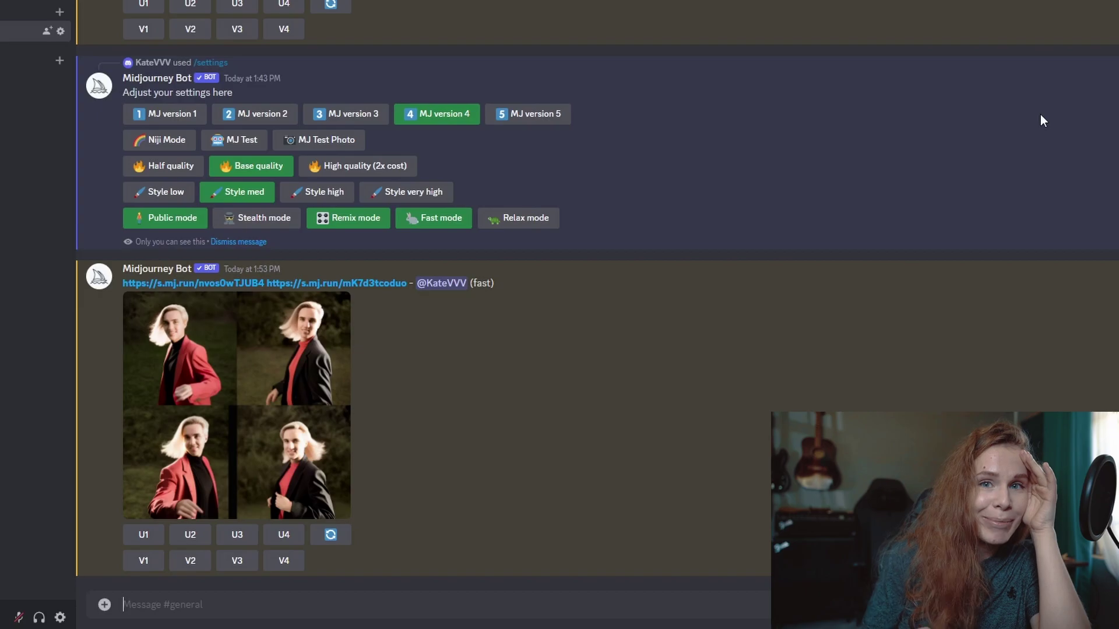
{"action": "left_click", "coordinate": [242, 309]}
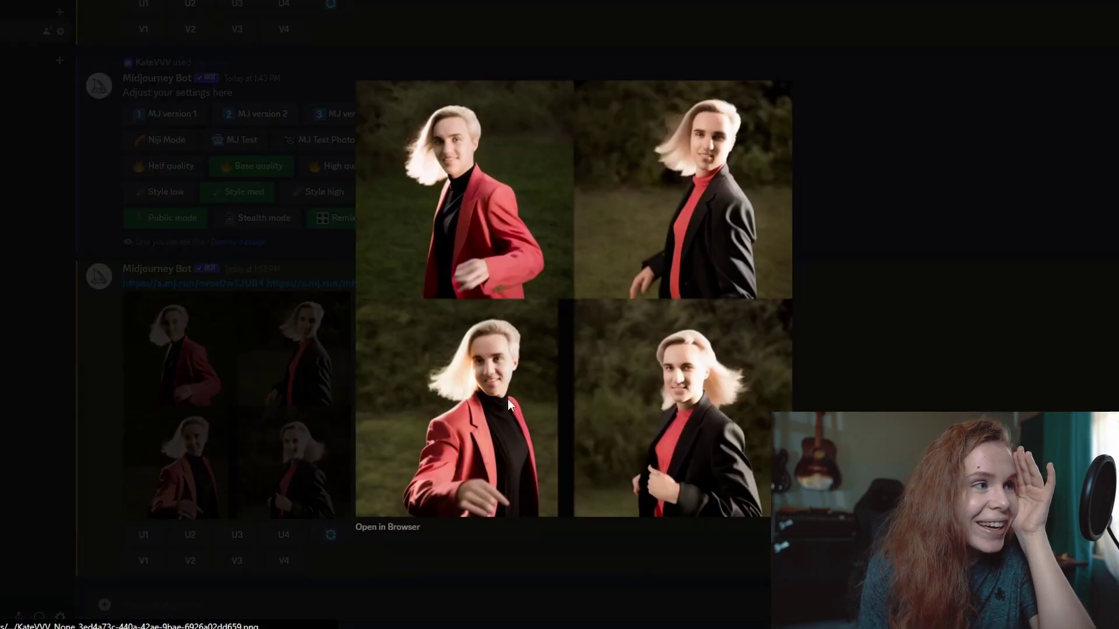
{"action": "left_click", "coordinate": [1031, 300]}
{"action": "left_click", "coordinate": [143, 392]}
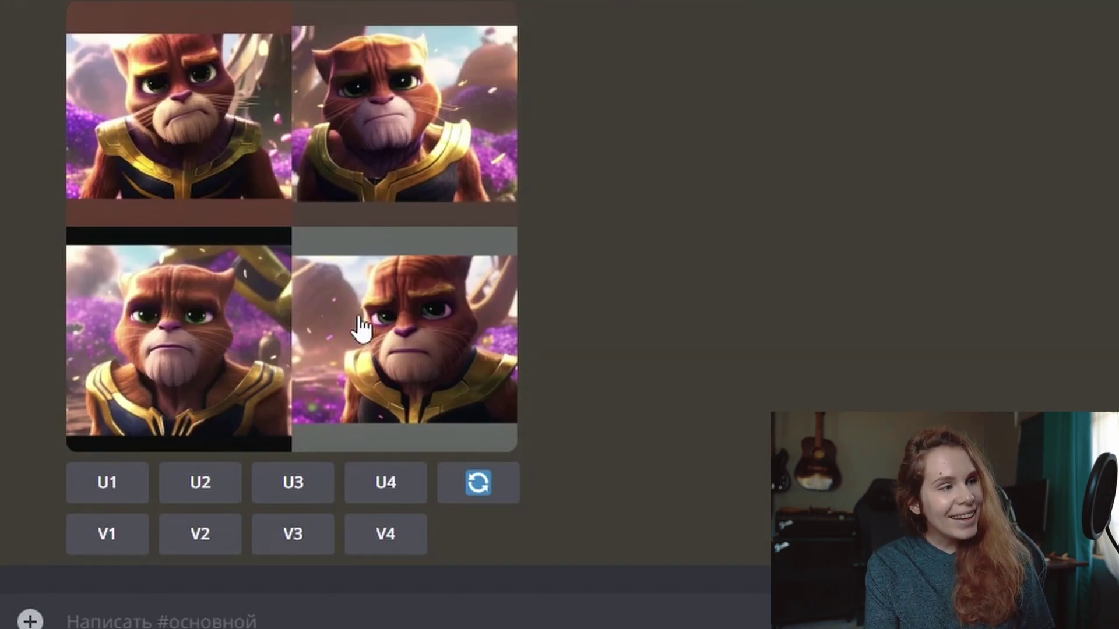
Enlarge the armoured cartoon cat blend grid and view it at full resolution in the browser
{"action": "left_click", "coordinate": [362, 319]}
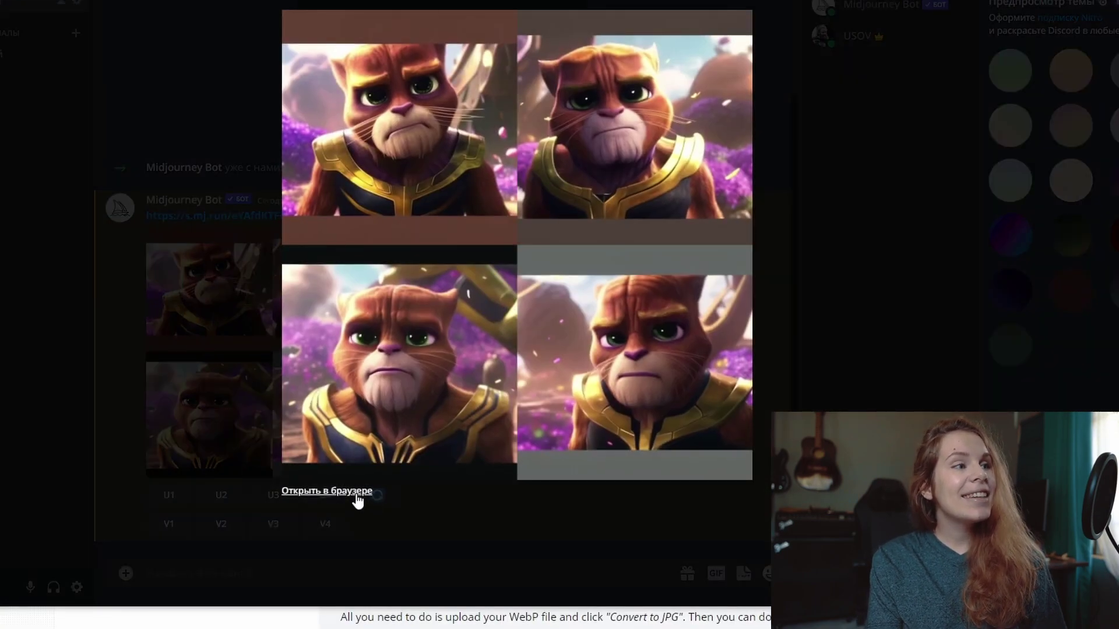
{"action": "left_click", "coordinate": [349, 492]}
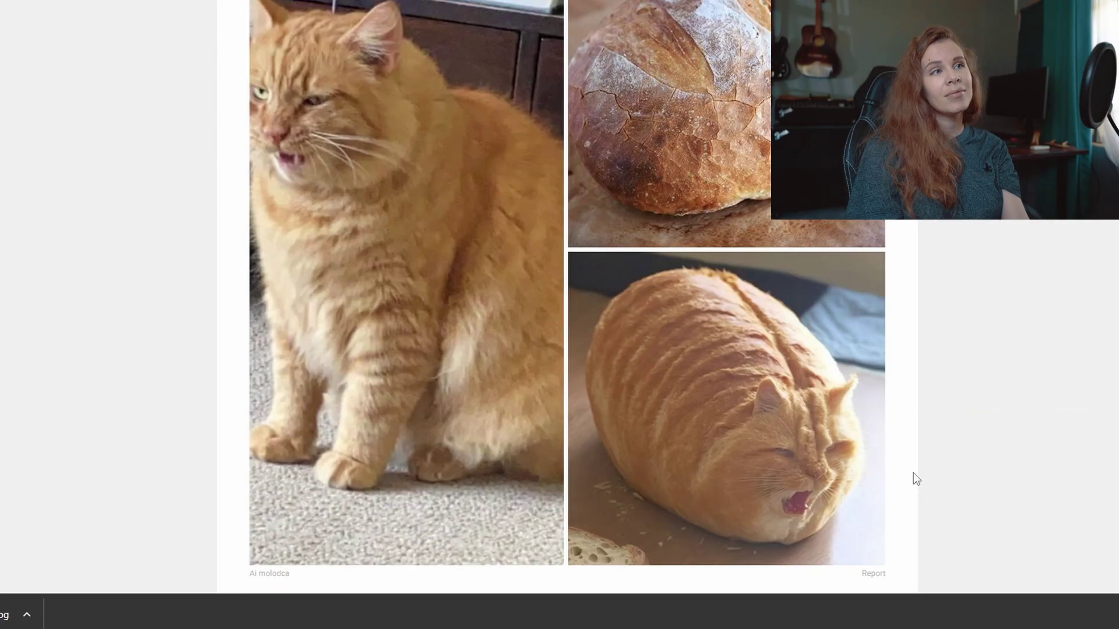
Scroll the example blend posts to reach the orange cat and bread loaf blend
{"action": "scroll", "coordinate": [913, 473], "scroll_direction": "up", "scroll_amount": 1}
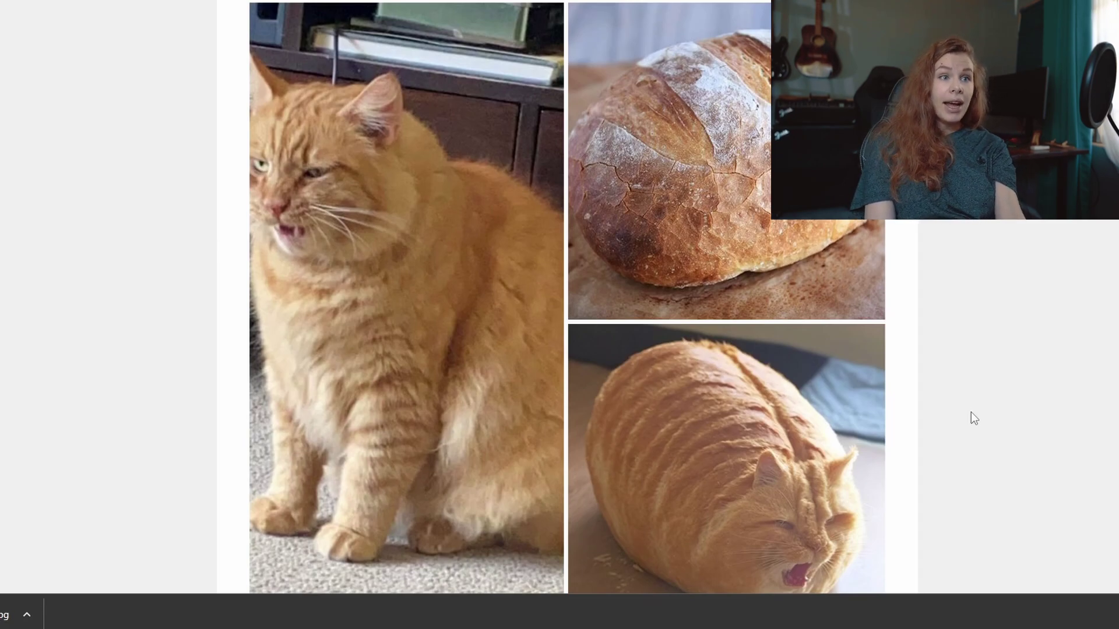
{"action": "scroll", "coordinate": [943, 431], "scroll_direction": "down", "scroll_amount": 1}
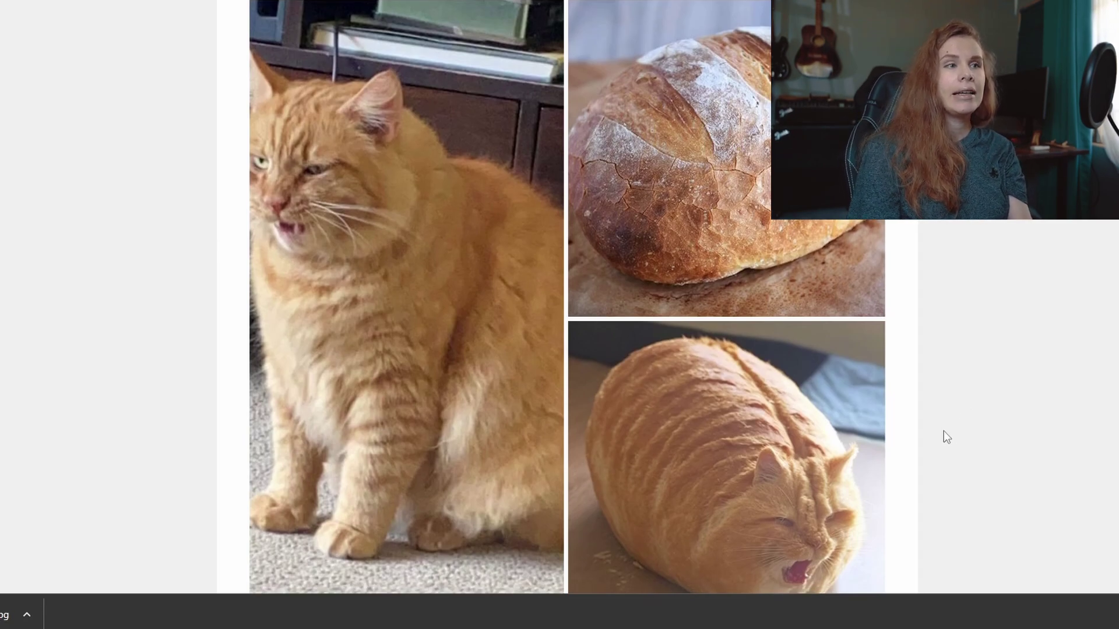